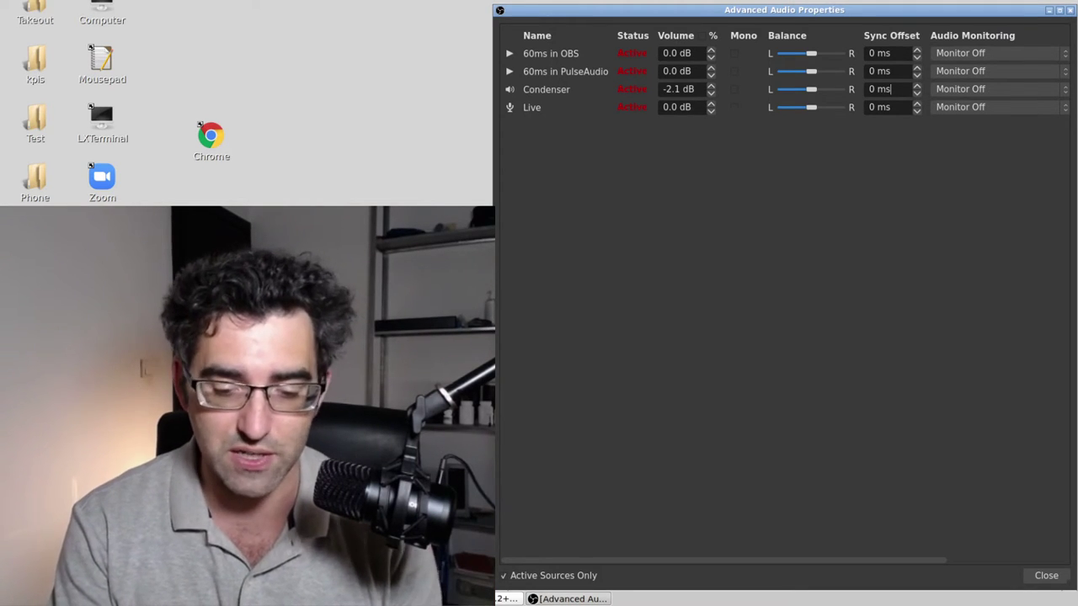
Step: Try sync offsets of -300 ms and 1000 ms for the Condenser audio source
type("-300")
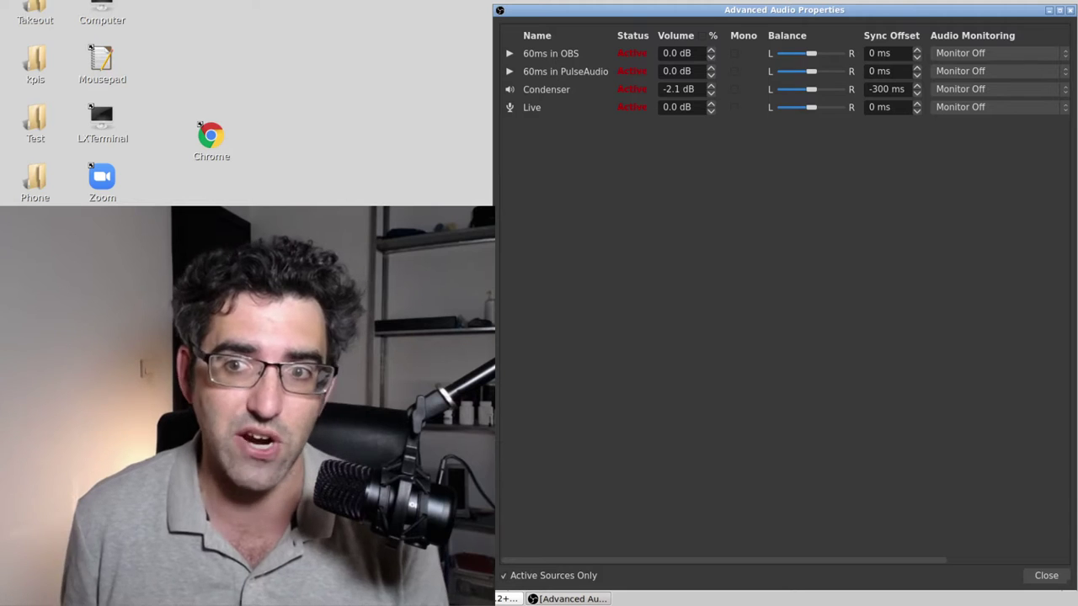
key("BackSpace")
key("BackSpace")
key("BackSpace")
key("BackSpace")
type("1000")
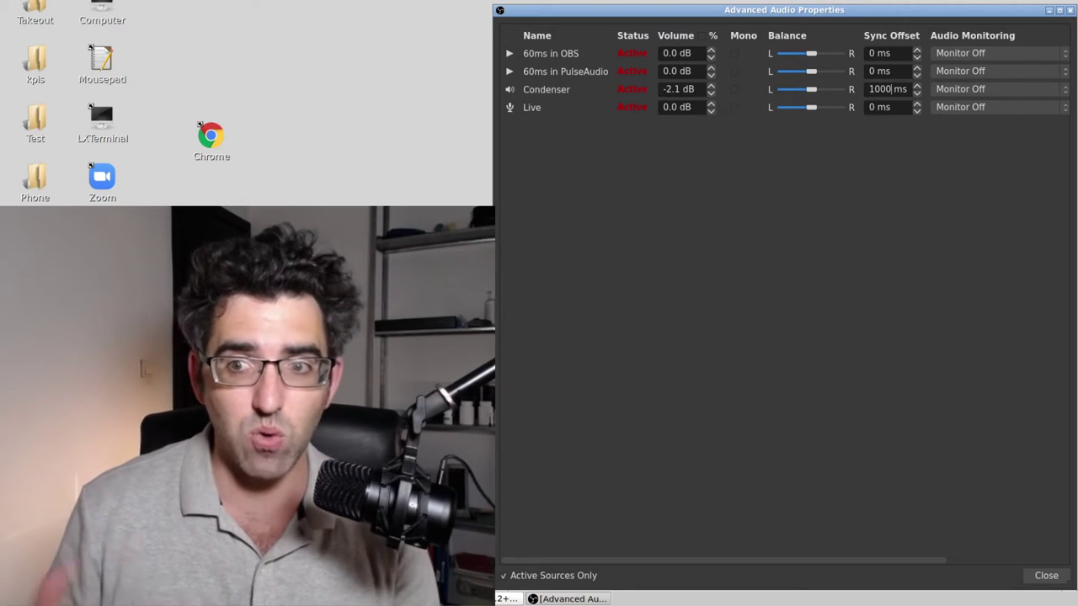
Step: Set the Condenser source's sync offset to 70 ms and close the advanced audio properties
key("ctrl+a")
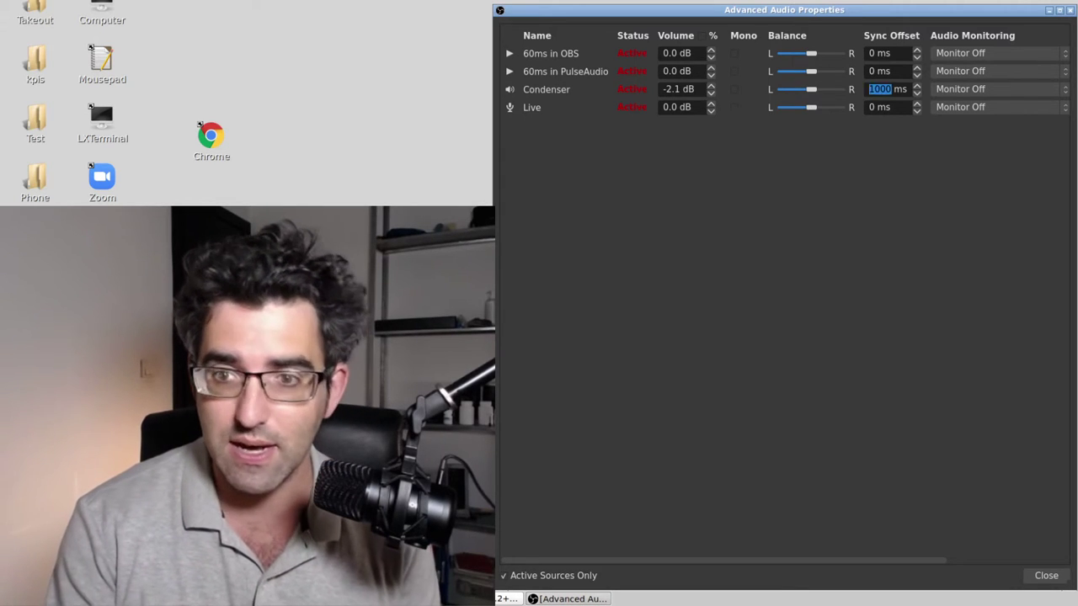
type("70")
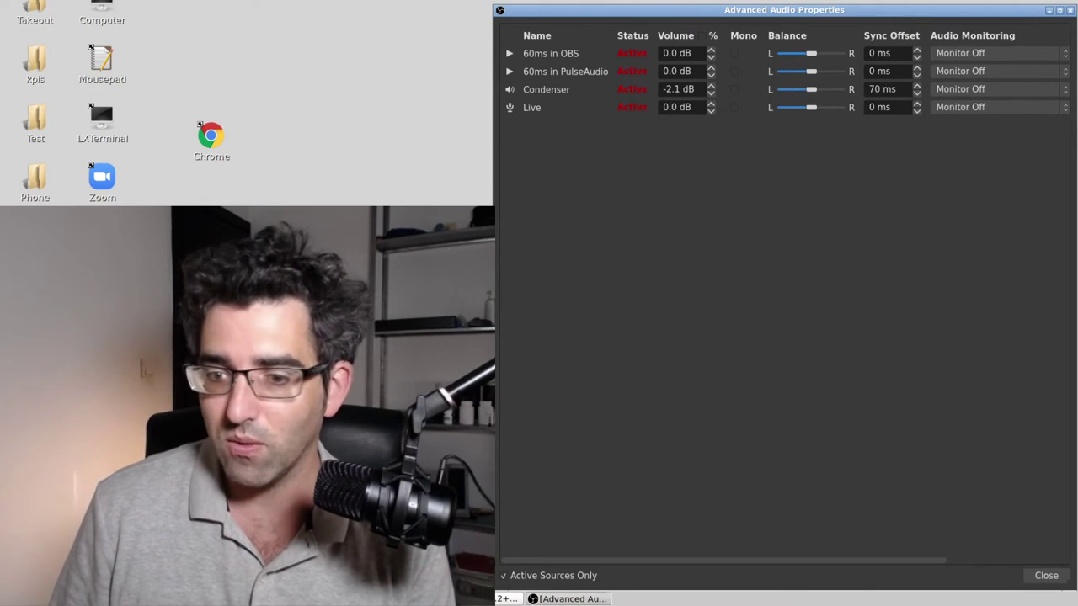
left_click(504, 576)
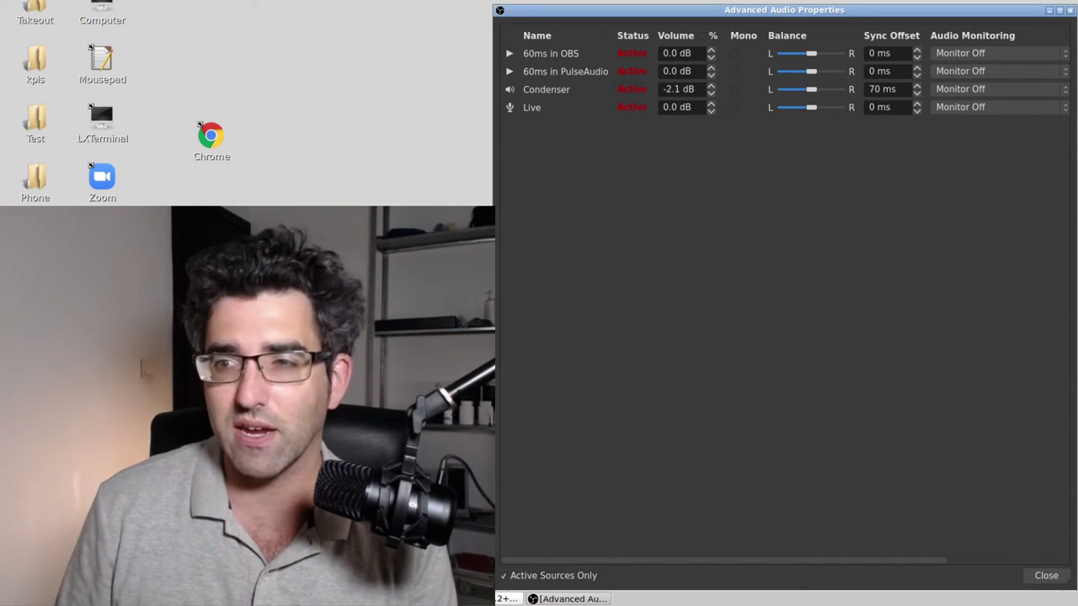
left_click(1046, 575)
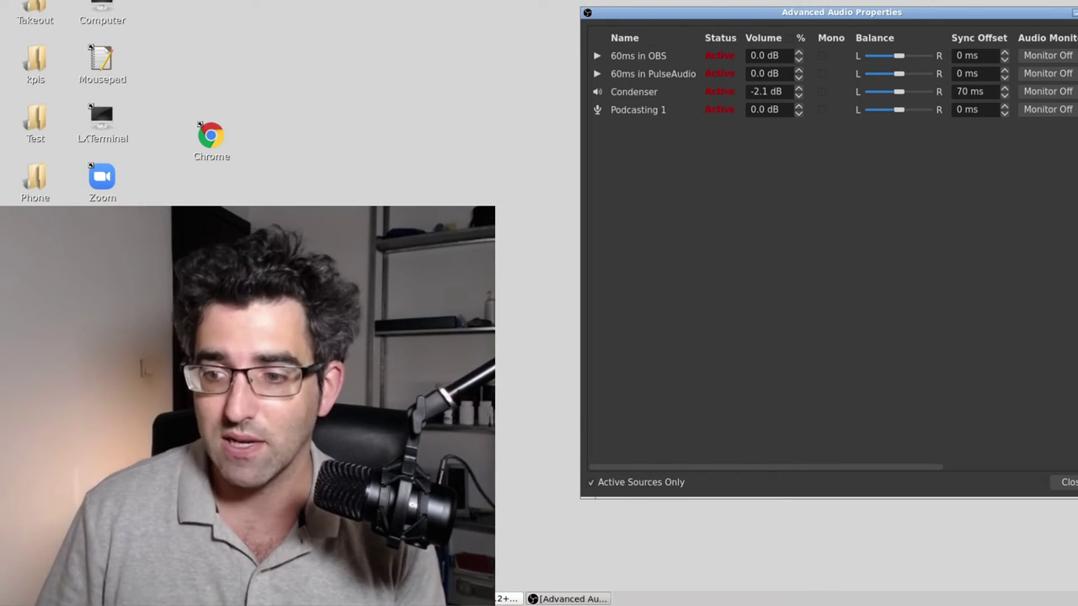
left_click(1068, 482)
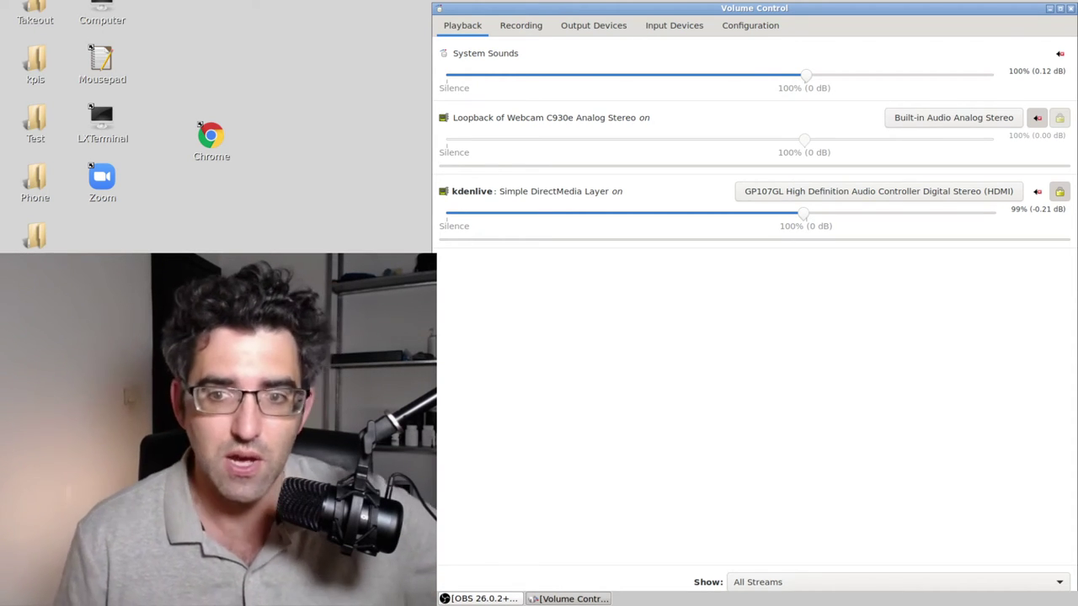
Step: Show the audio input devices, then unmute the Webcam C930e microphone and mute it again
left_click(673, 26)
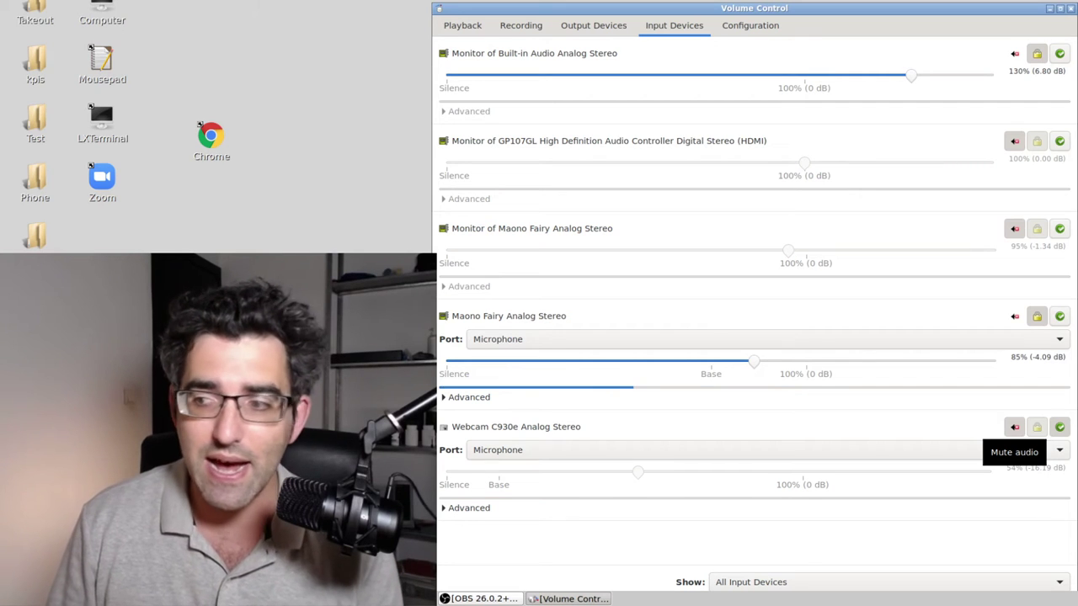
left_click(1014, 427)
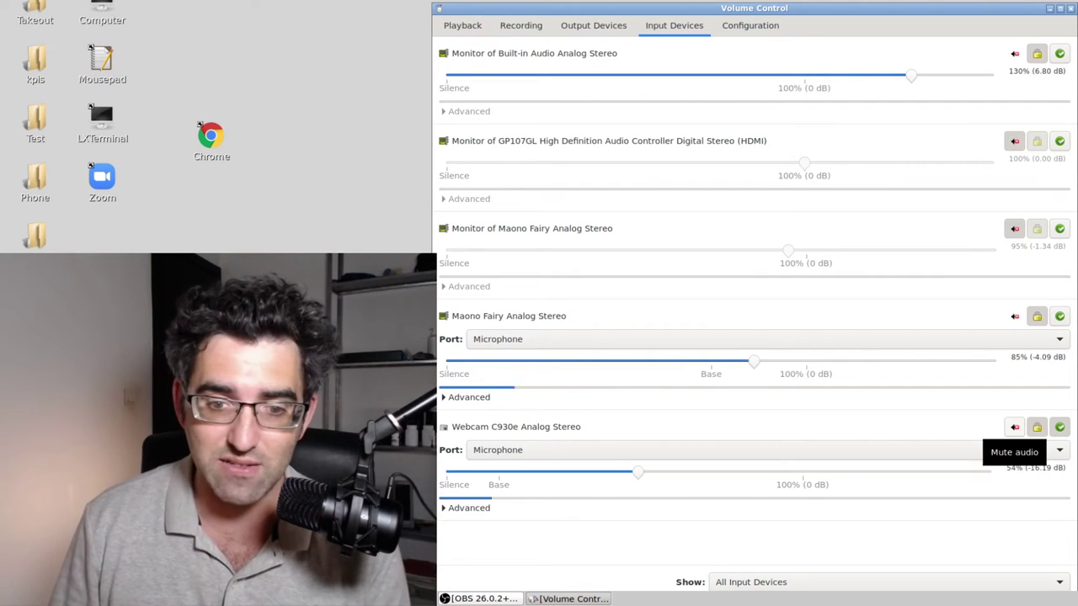
left_click(1014, 427)
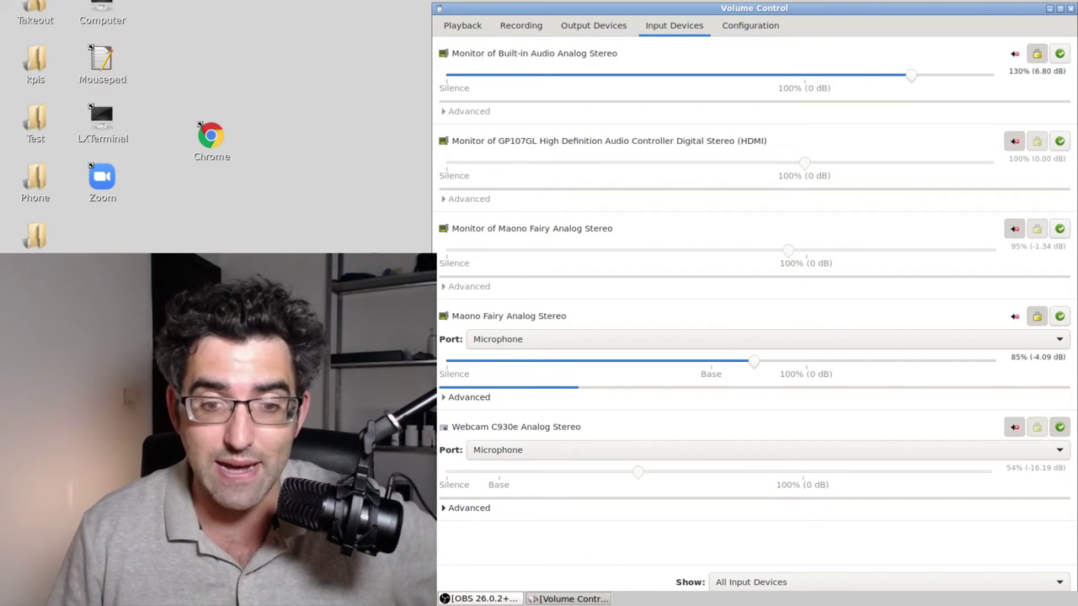
Step: Expand the advanced settings of the Maono Fairy microphone and raise its volume to 91%
key("space")
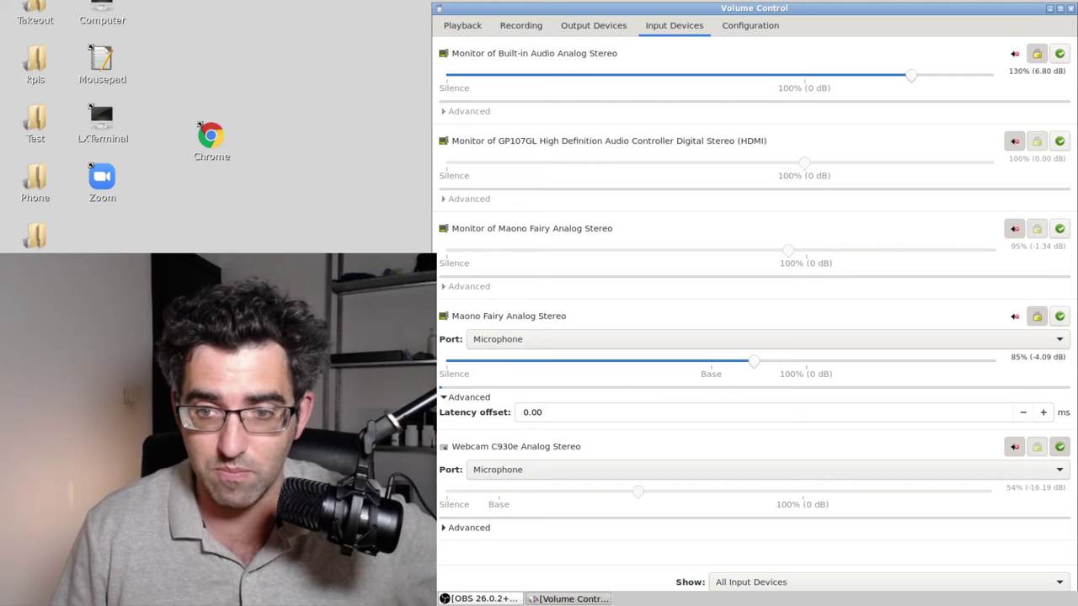
key("Right")
key("Right")
key("Right")
key("Right")
key("Right")
key("Right")
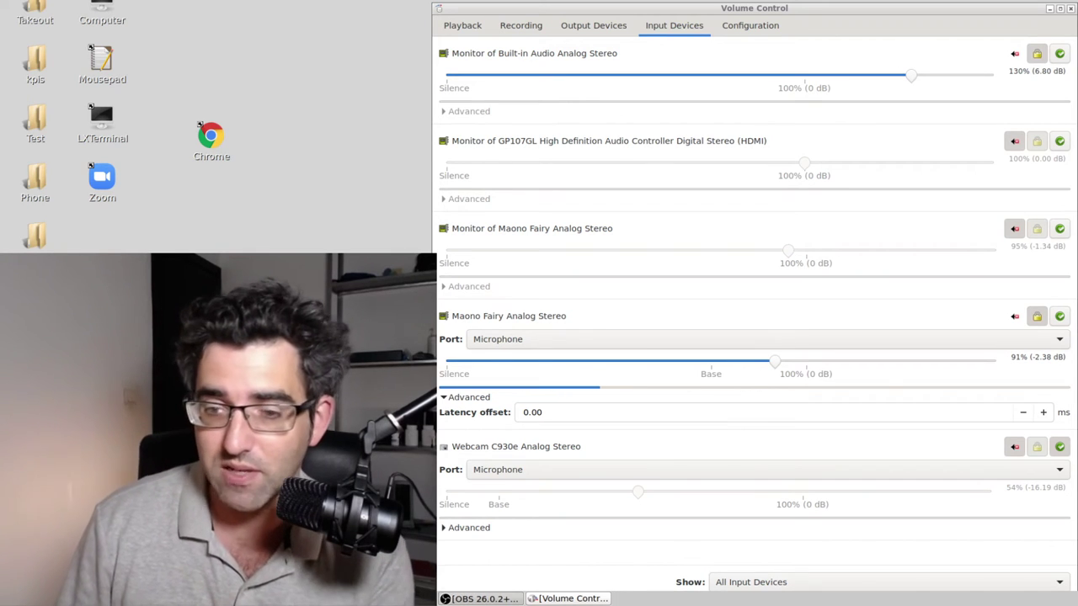
Step: Try latency offsets of 2000 ms and -2000 ms for the Maono Fairy microphone
left_click(532, 411)
key("ctrl+a")
type("2000")
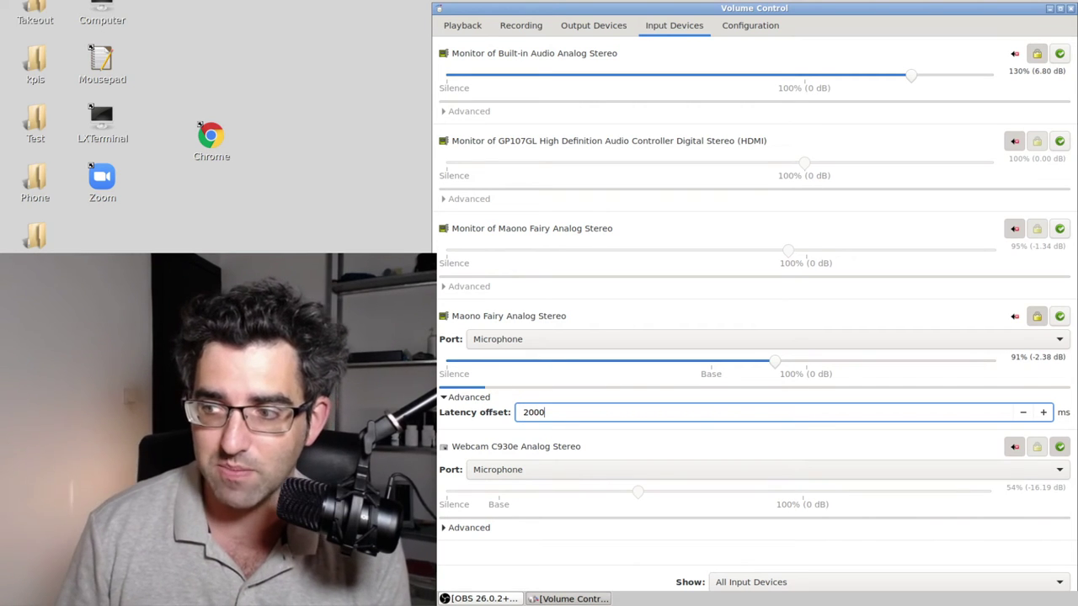
key("ctrl+a")
type("-20")
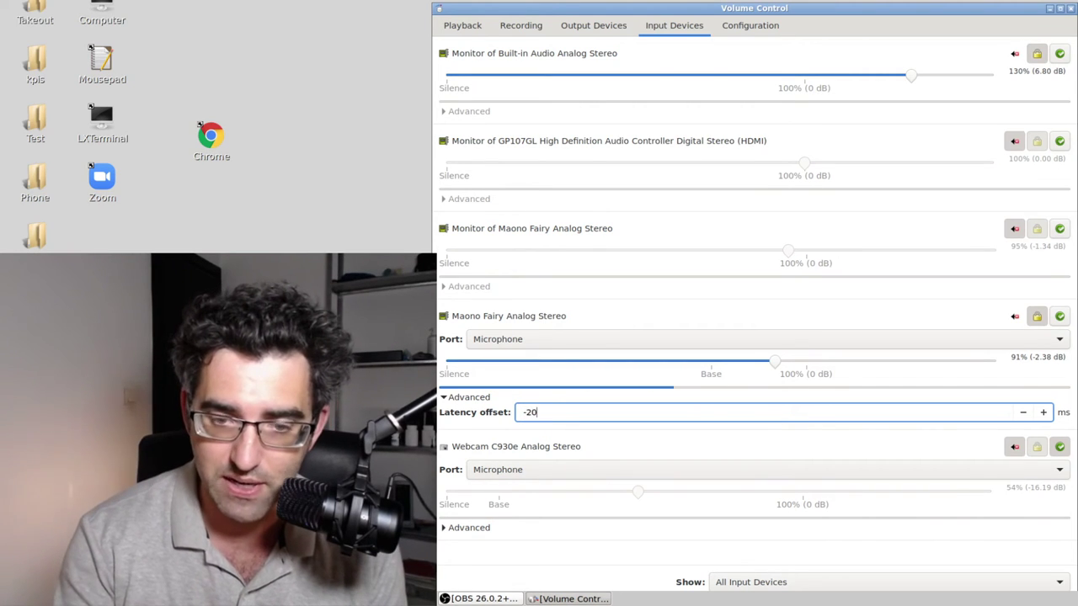
type("00")
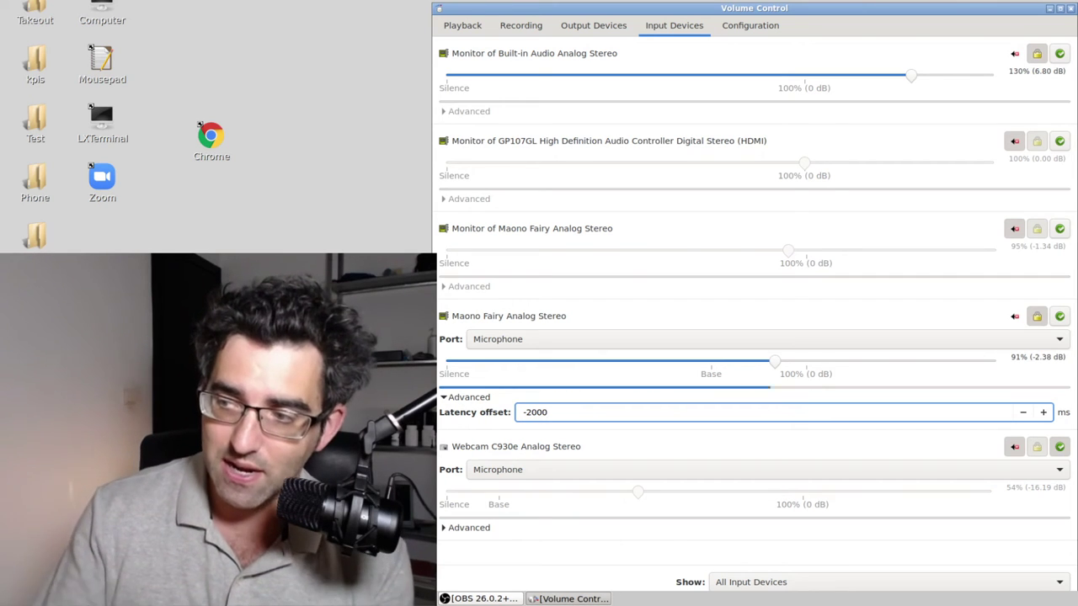
Step: Set the Maono Fairy microphone's latency offset to 0 ms and close the volume control window
key("ctrl+a")
type("0")
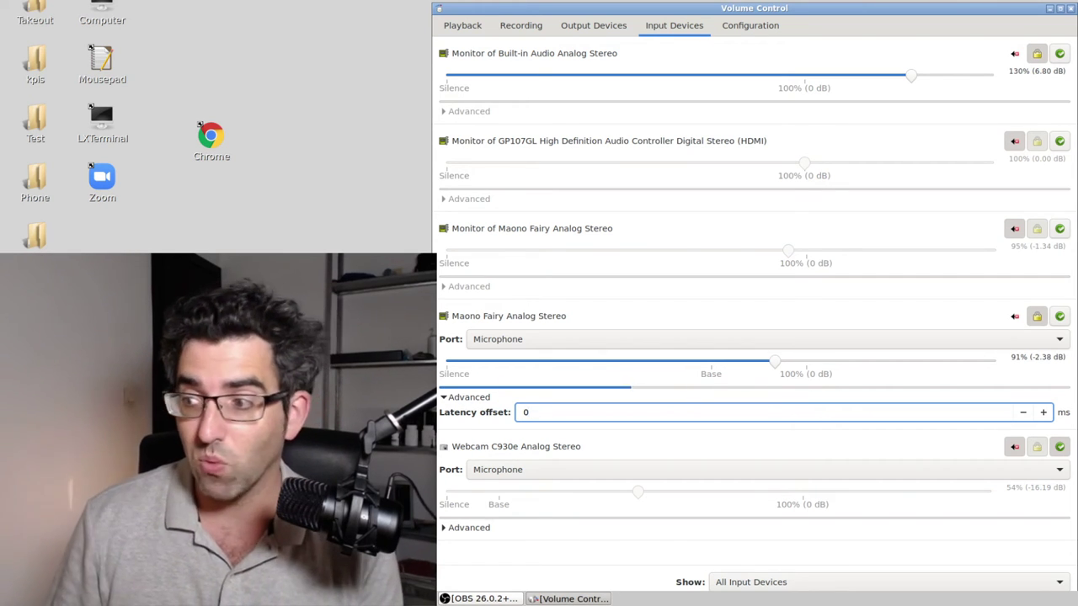
key("alt+F4")
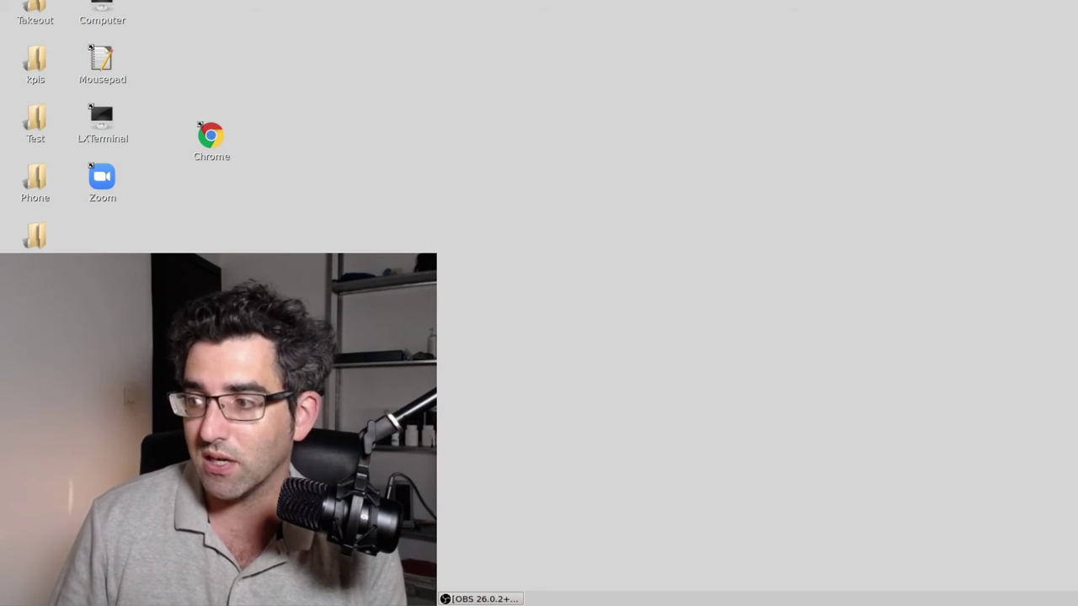